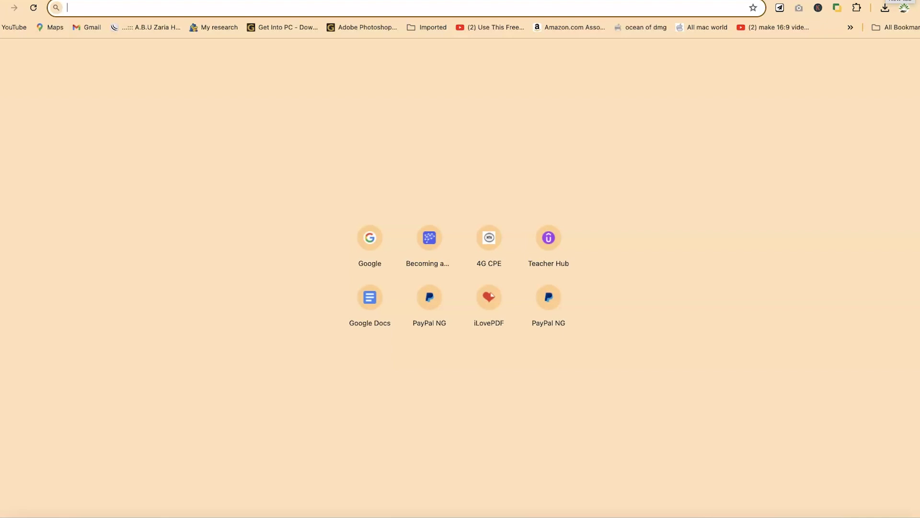
# - Enter 'il' in a new Chrome tab's address bar to load ilovepdf.com
pyautogui.write('ilovepdf.com')
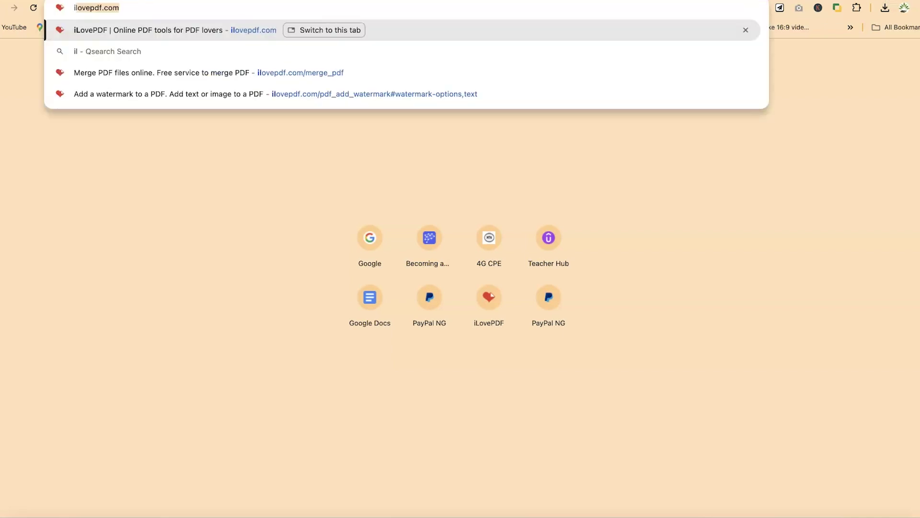
pyautogui.press('Return')
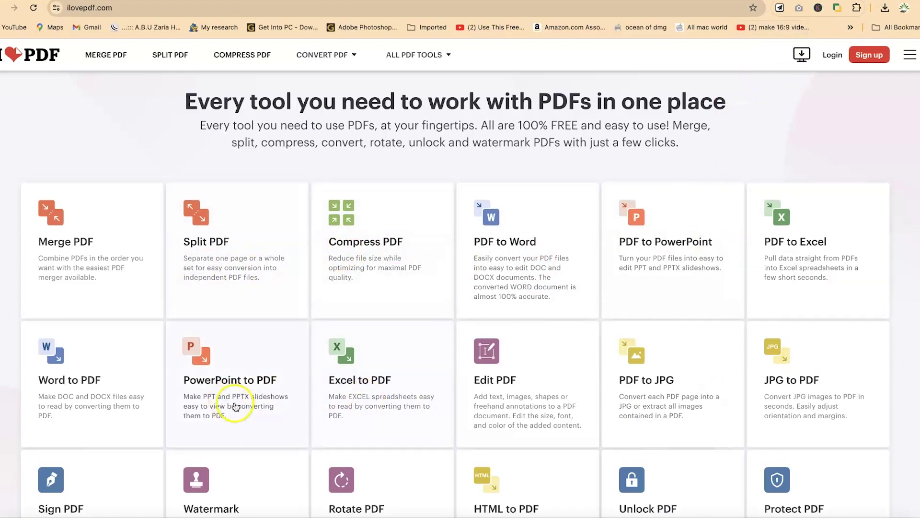
# - Find HTML to PDF in the iLovePDF tool grid and start adding a website to it
pyautogui.scroll(-2, 320, 397)
pyautogui.scroll(-3, 336, 378)
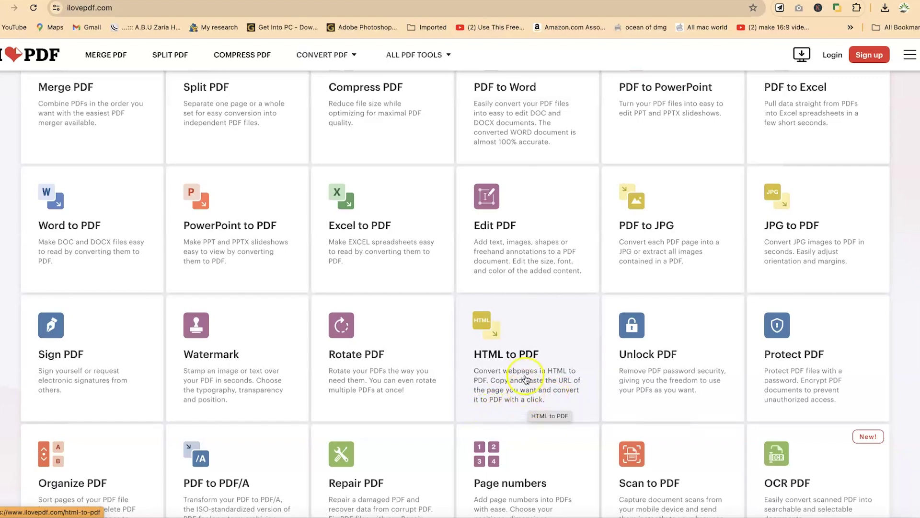
pyautogui.scroll(-2, 527, 374)
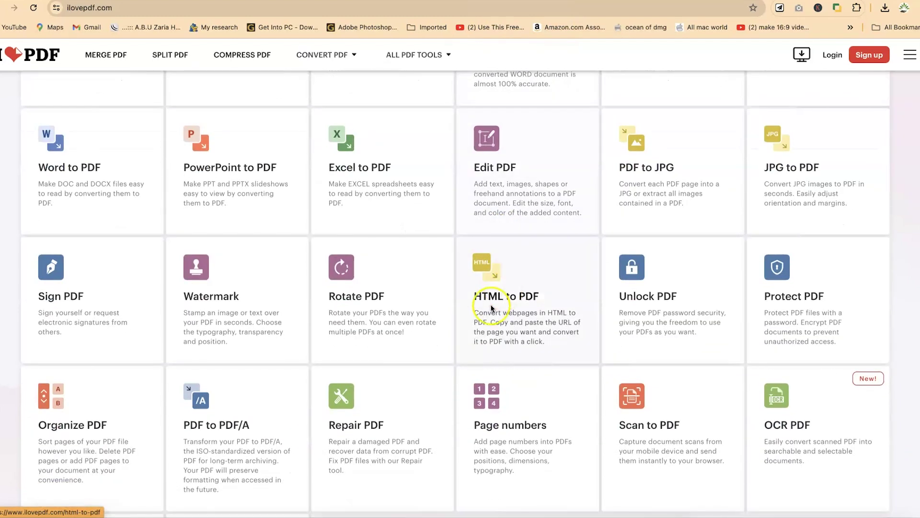
pyautogui.click(527, 293)
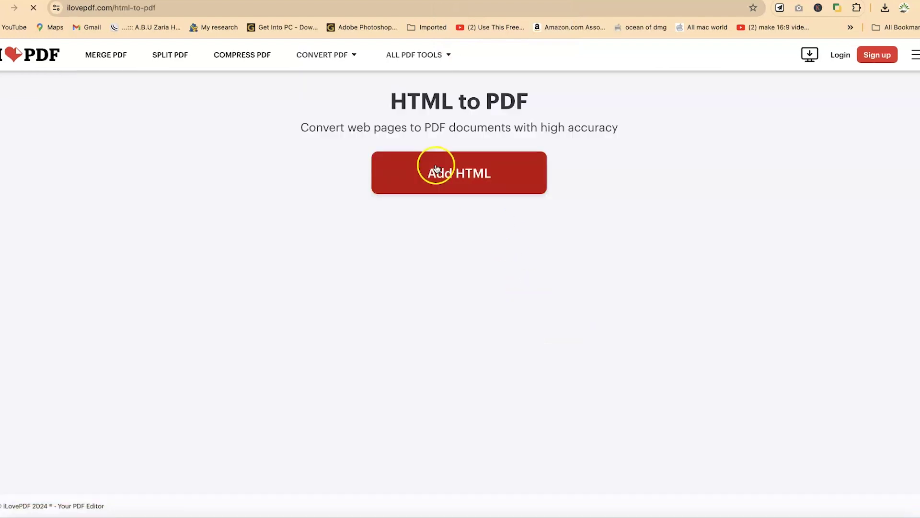
pyautogui.click(468, 177)
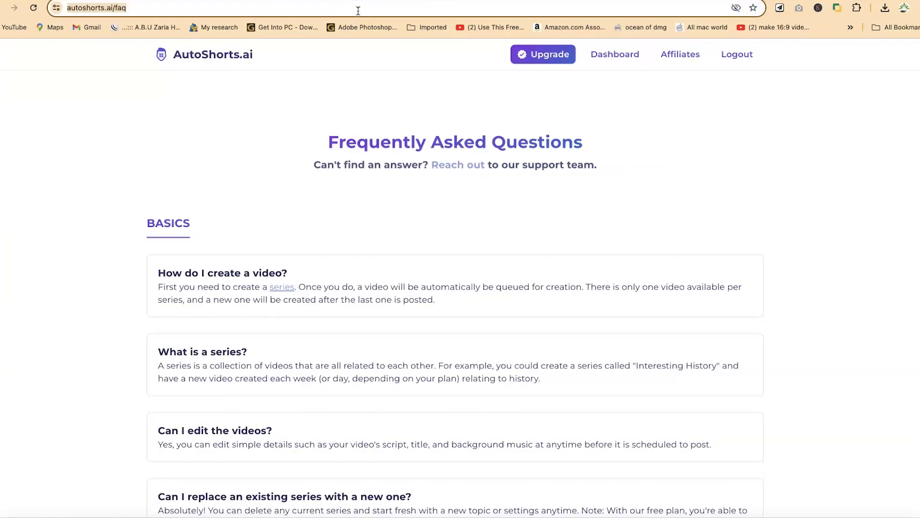
# - Scroll through the AutoShorts.ai FAQ questions, then return to the HTML to PDF converter
pyautogui.scroll(-20, 404, 275)
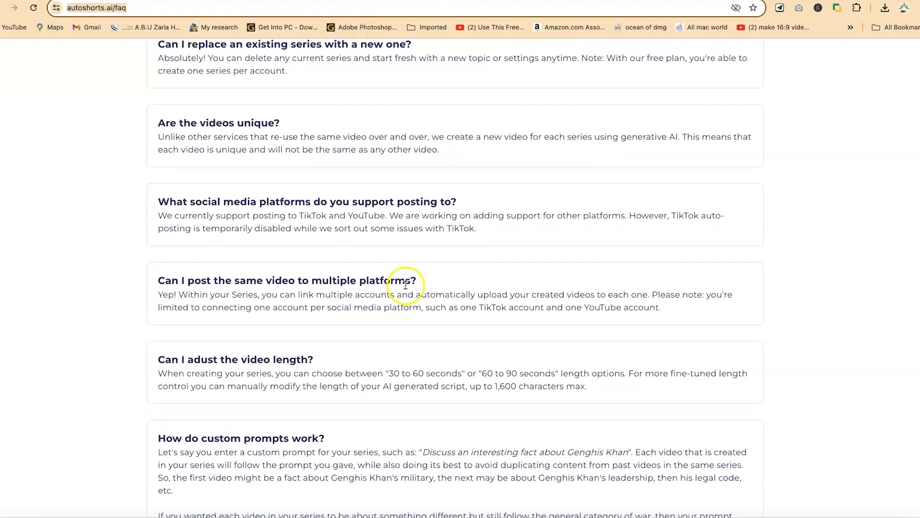
pyautogui.scroll(-5, 404, 275)
pyautogui.scroll(20, 404, 274)
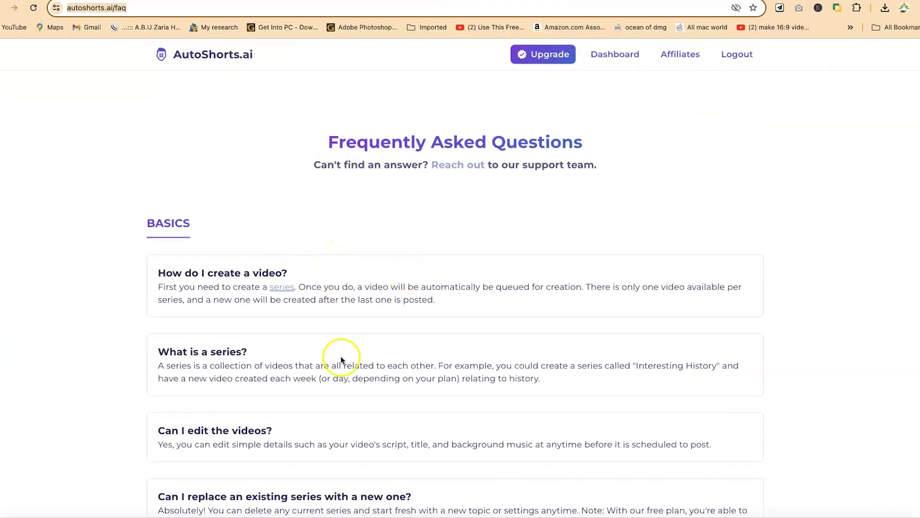
pyautogui.scroll(-15, 416, 243)
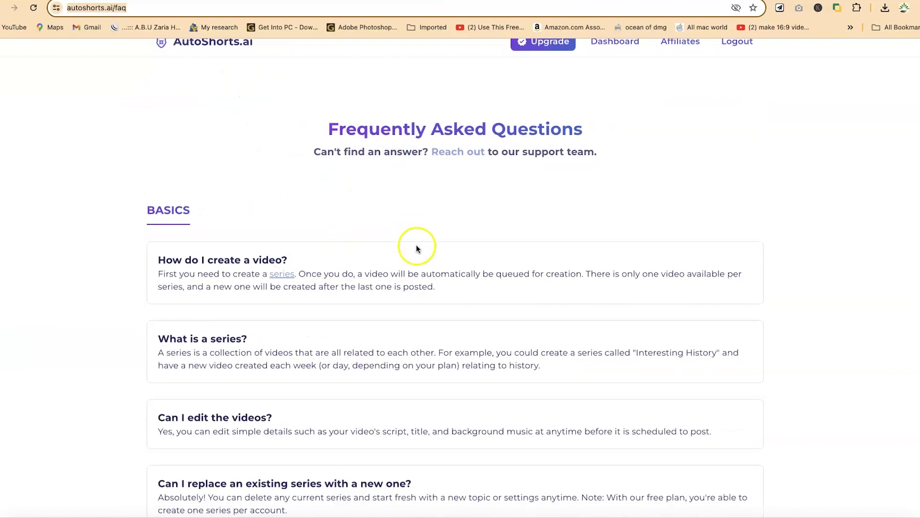
pyautogui.scroll(1, 720, 55)
pyautogui.scroll(4, 720, 53)
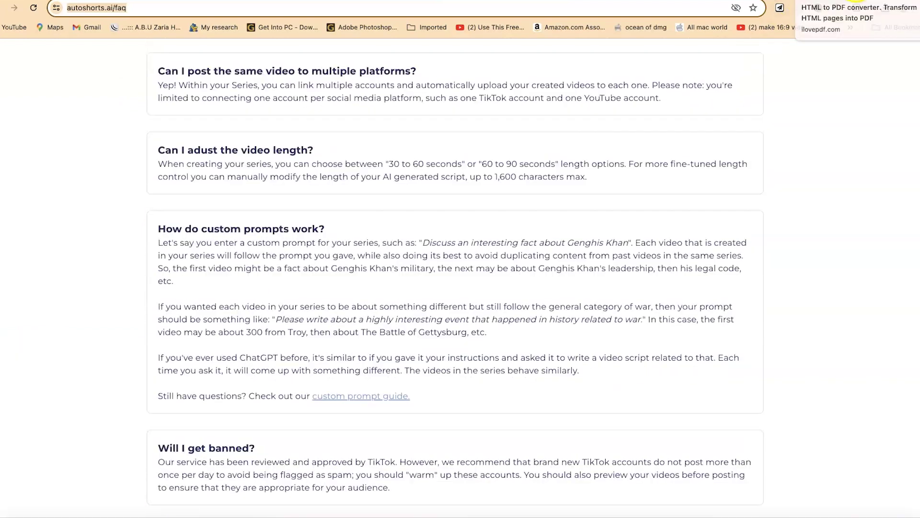
pyautogui.click(786, 0)
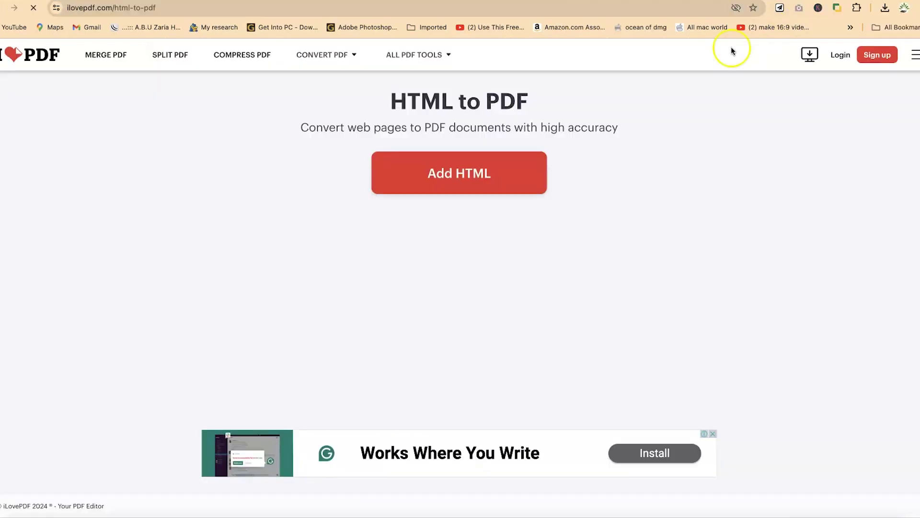
pyautogui.click(451, 174)
pyautogui.click(426, 188)
pyautogui.write('https://autoshorts.ai/faq')
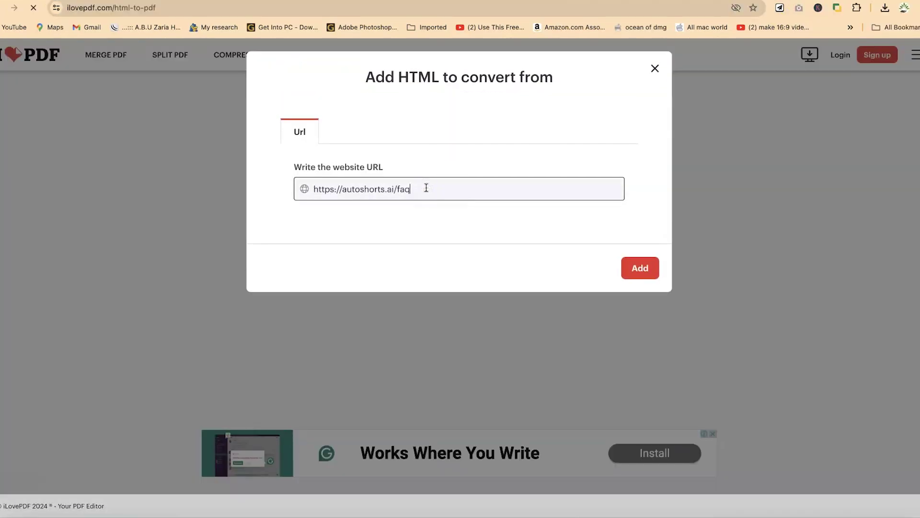
pyautogui.click(630, 281)
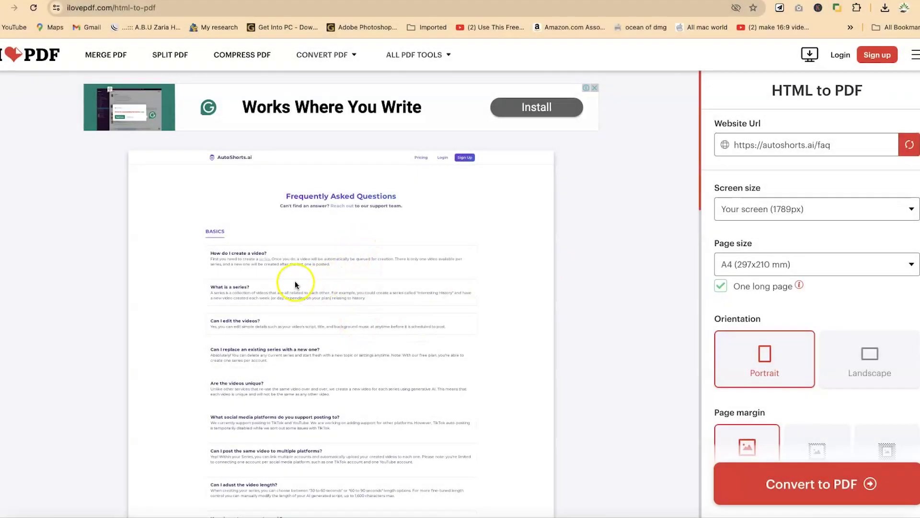
# - Review the FAQ page preview and check screen sizes, keeping Your screen (1789px)
pyautogui.scroll(-15, 304, 259)
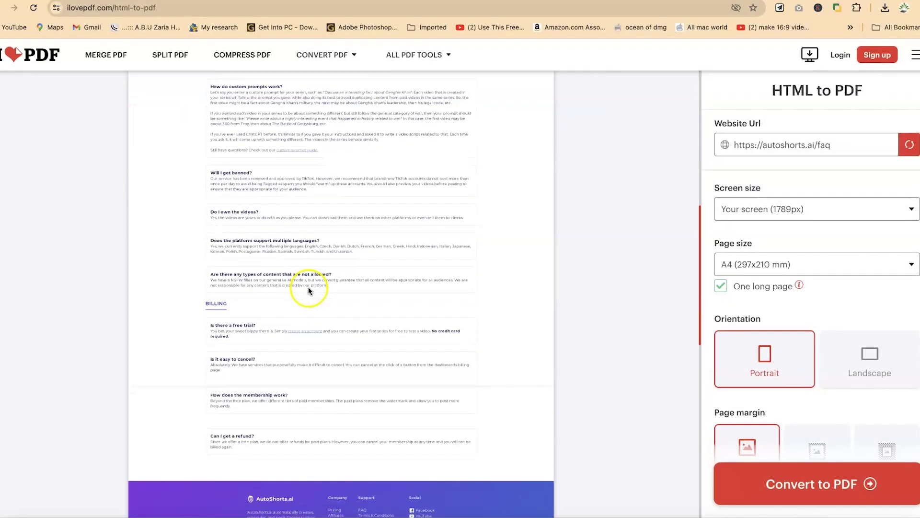
pyautogui.scroll(8, 309, 287)
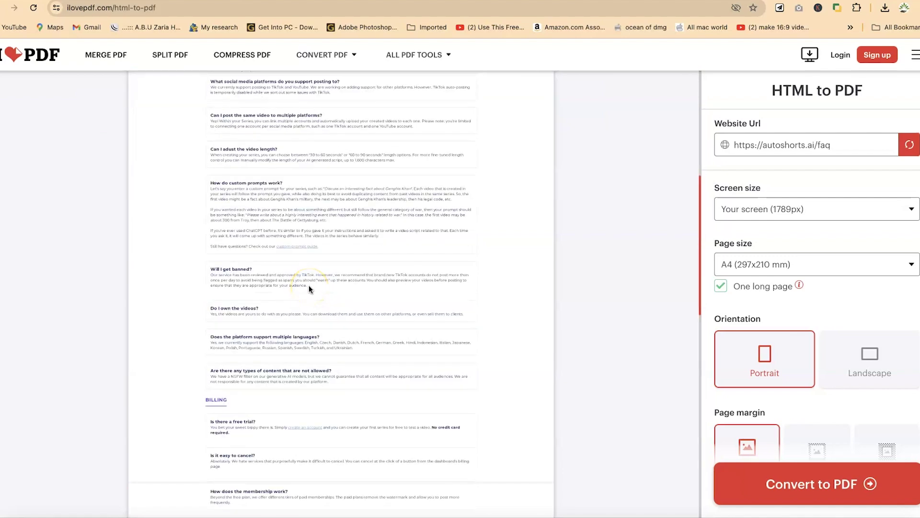
pyautogui.scroll(7, 324, 201)
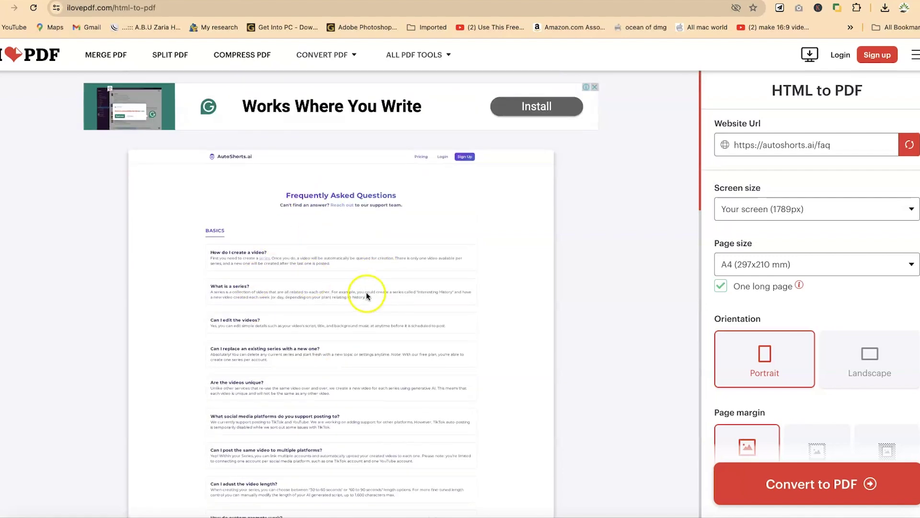
pyautogui.scroll(-3, 366, 293)
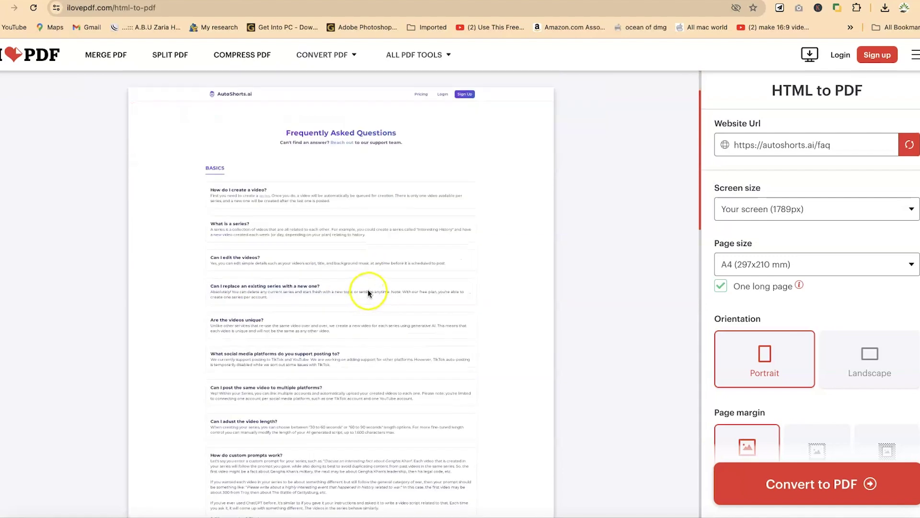
pyautogui.click(826, 210)
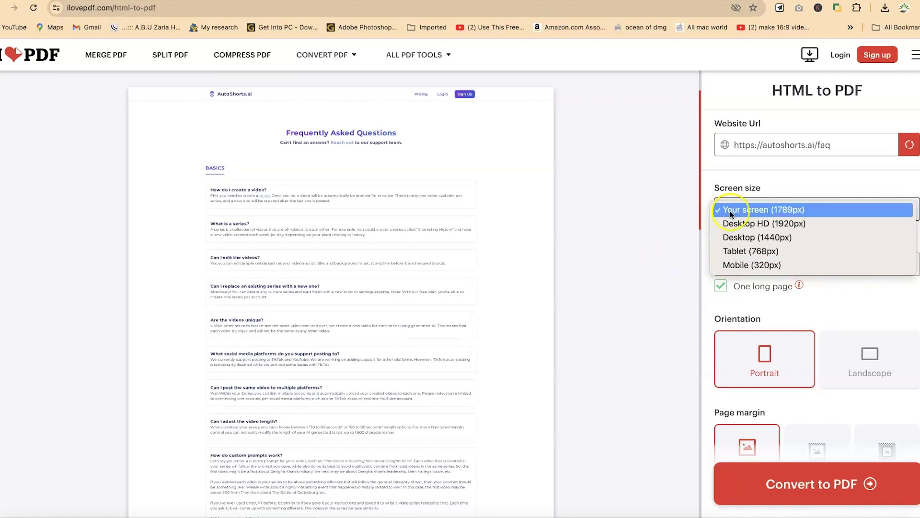
pyautogui.click(640, 238)
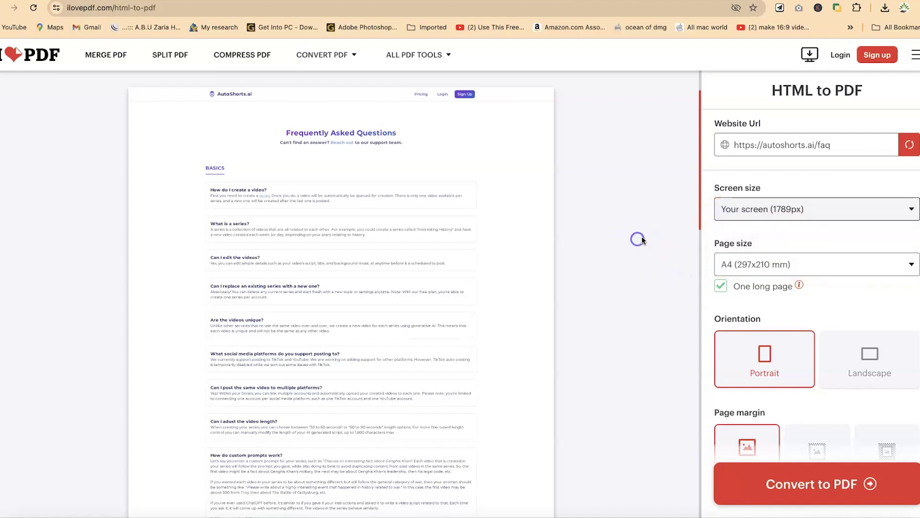
pyautogui.click(776, 265)
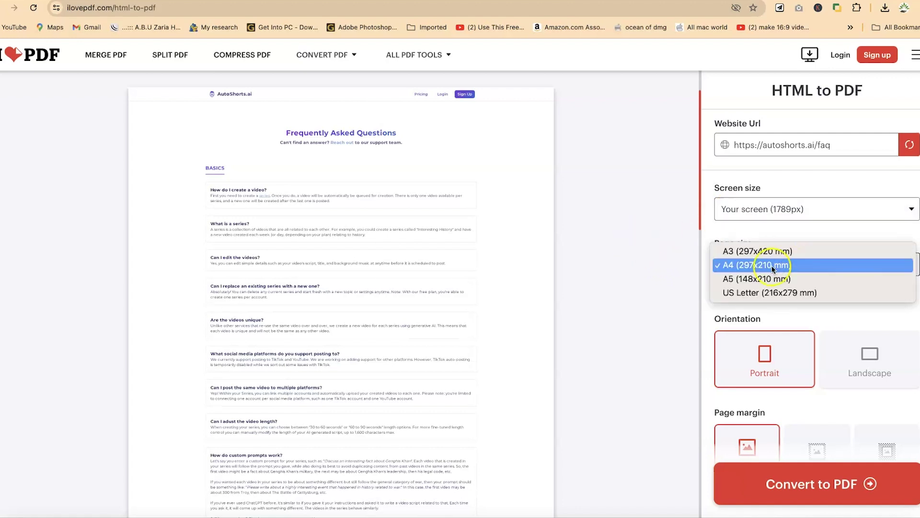
pyautogui.click(668, 269)
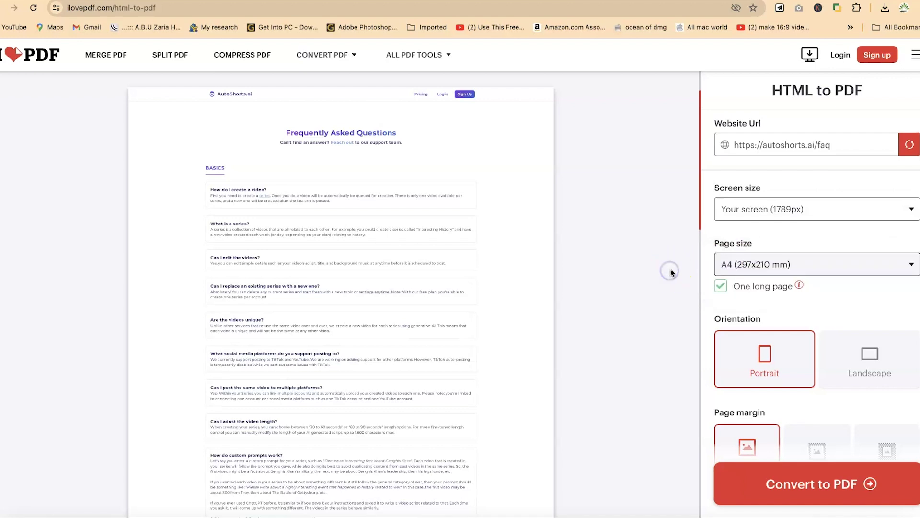
pyautogui.click(722, 287)
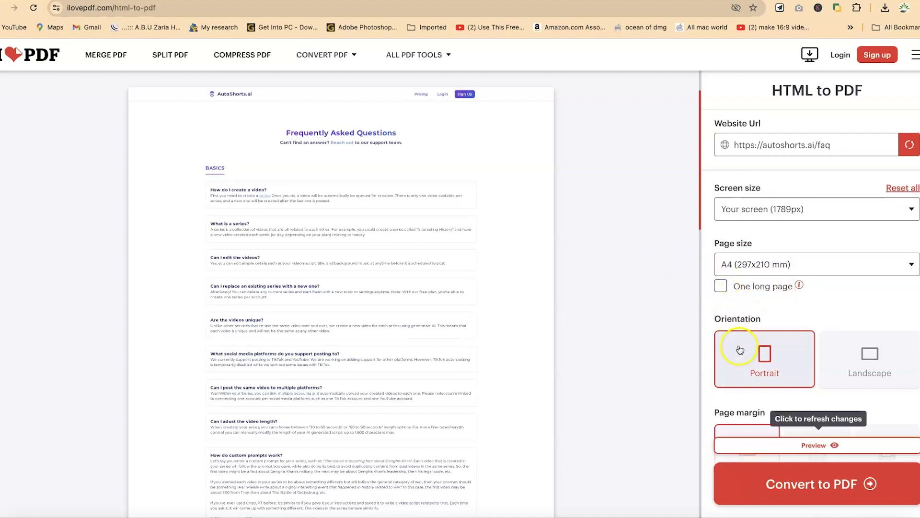
pyautogui.click(881, 358)
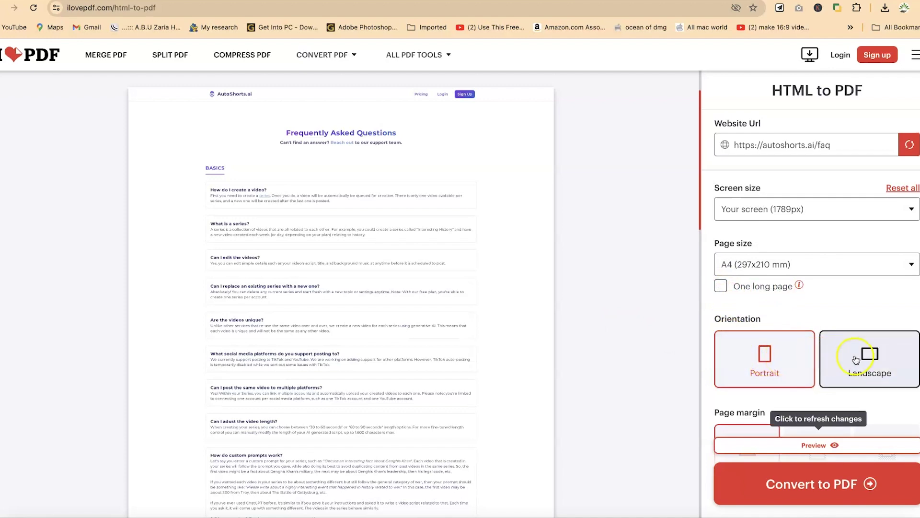
pyautogui.click(757, 361)
pyautogui.click(721, 286)
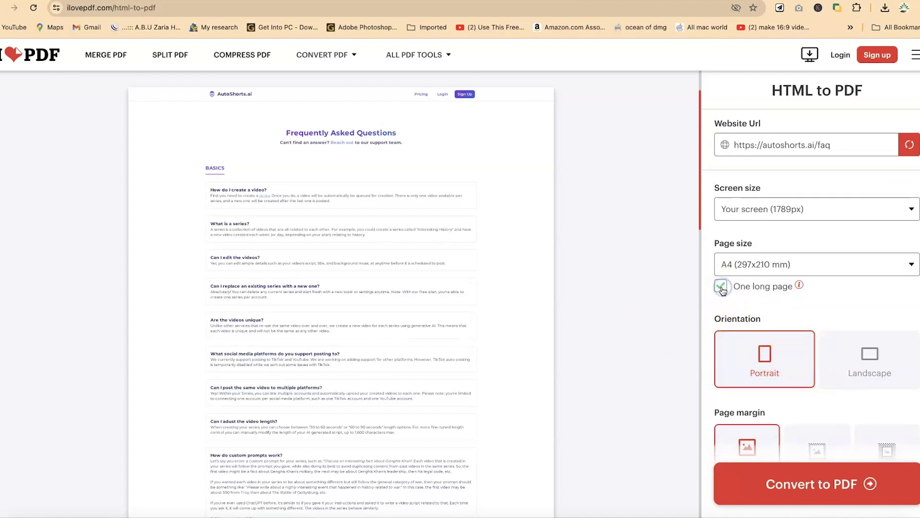
pyautogui.scroll(-6, 331, 206)
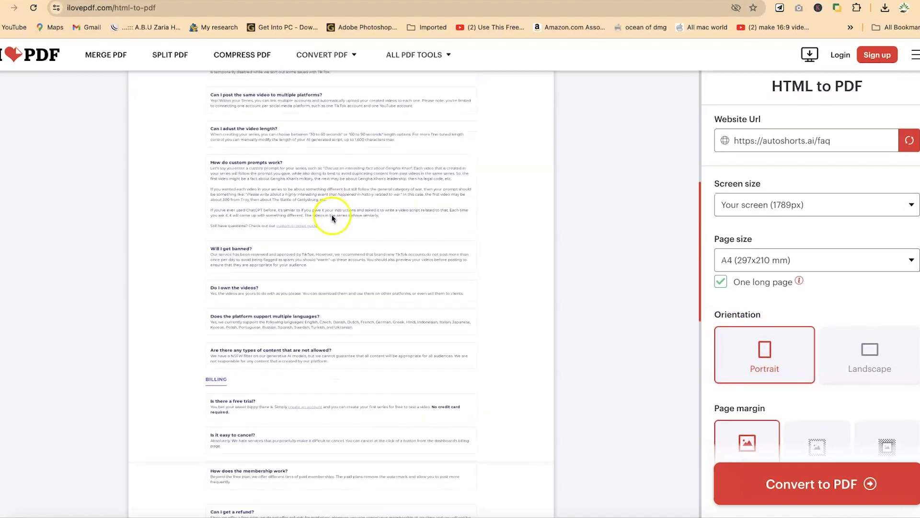
pyautogui.scroll(6, 330, 211)
pyautogui.scroll(-3, 733, 308)
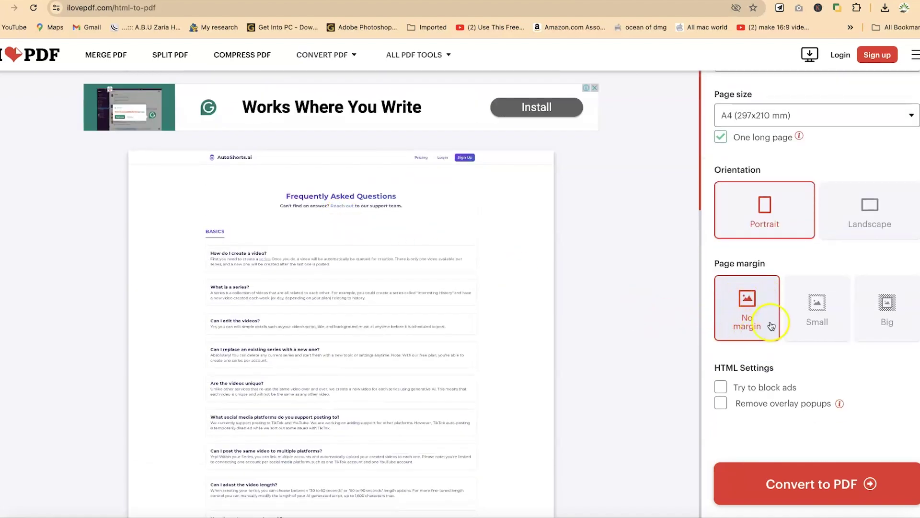
# - Set the page margin to Small after briefly trying Big
pyautogui.click(817, 312)
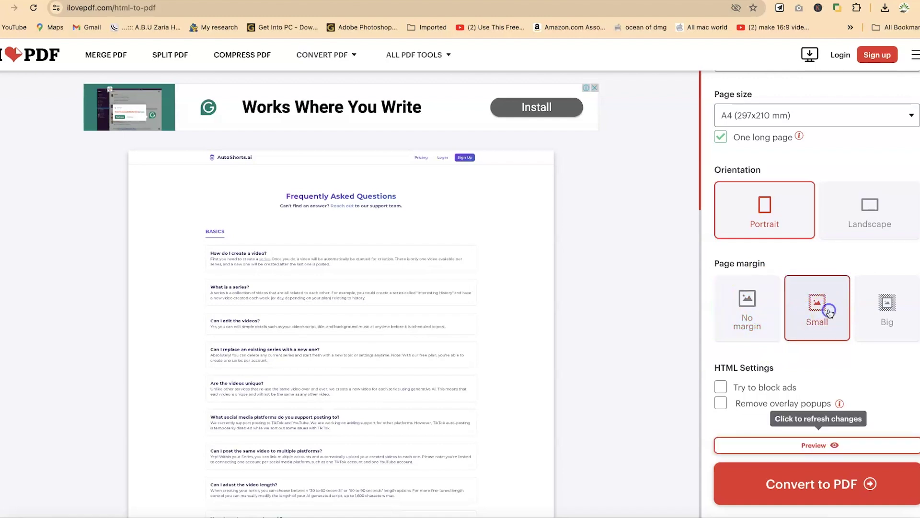
pyautogui.click(901, 305)
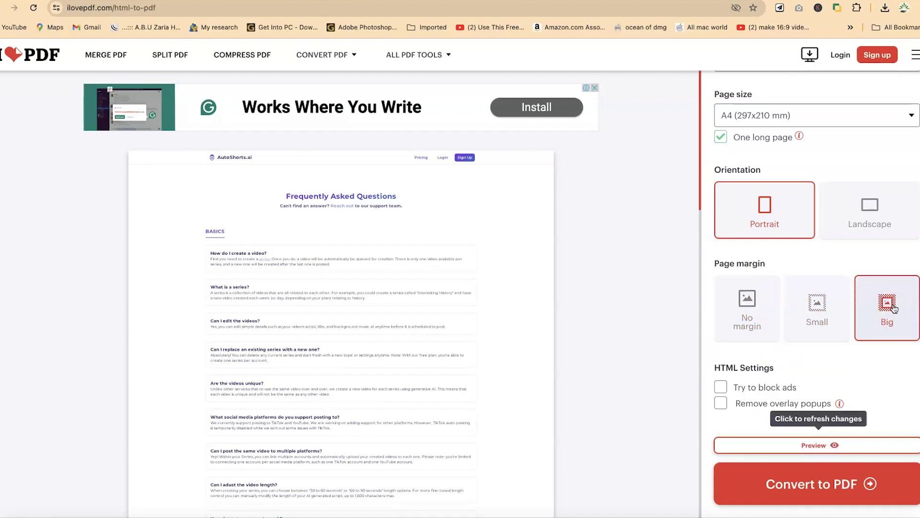
pyautogui.click(801, 303)
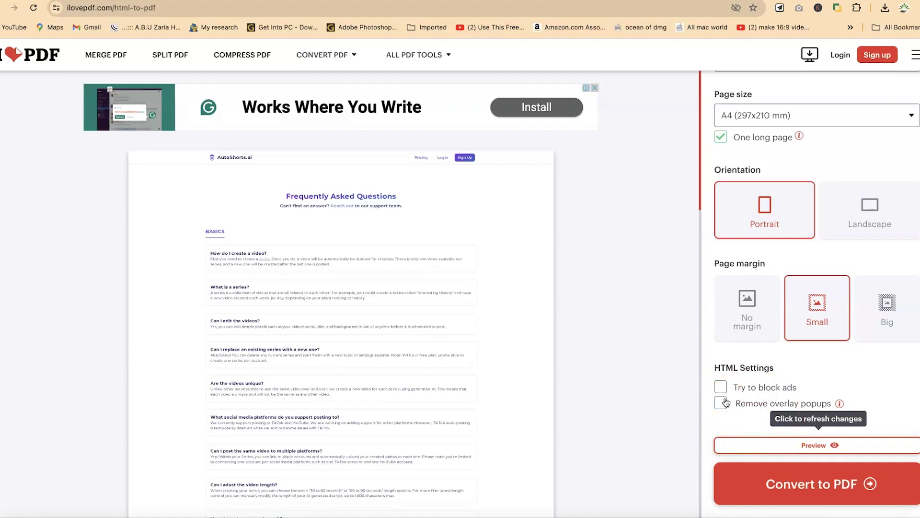
# - Convert the FAQ page to PDF and reveal autoshorts_ai.pdf in the Downloads folder
pyautogui.click(835, 493)
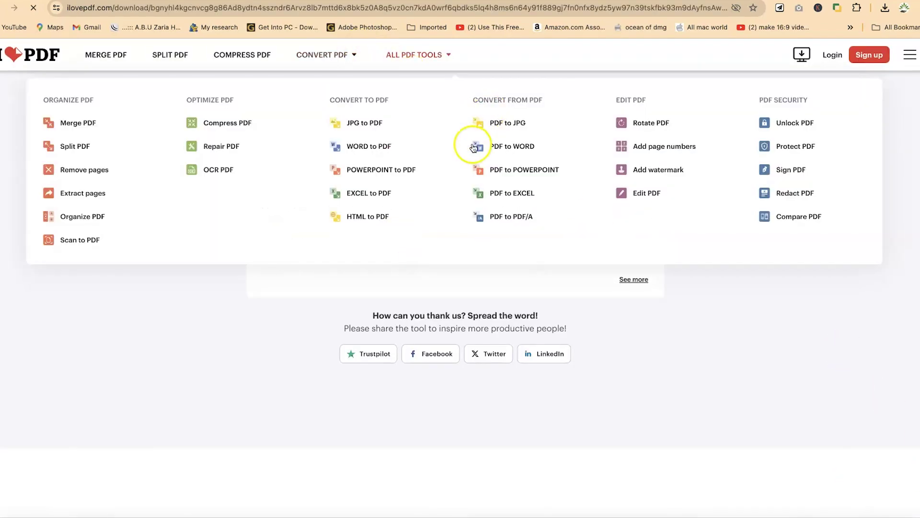
pyautogui.click(885, 9)
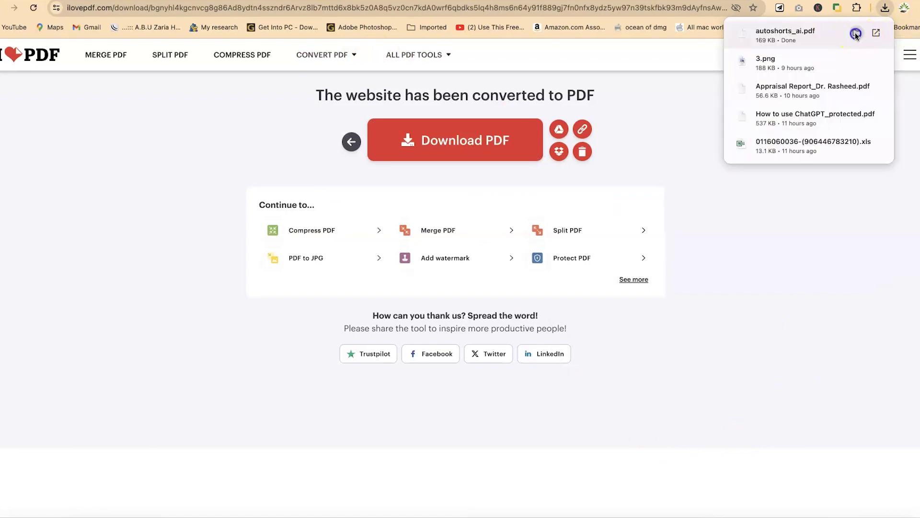
pyautogui.click(852, 35)
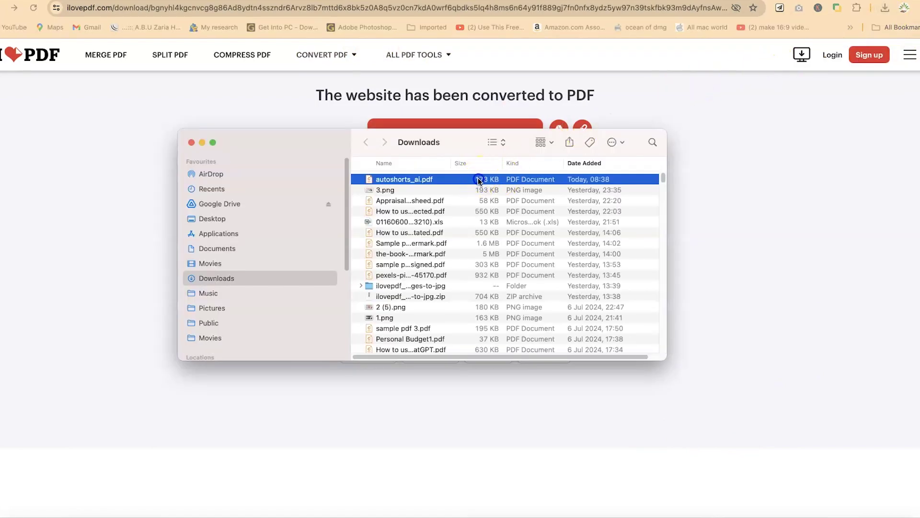
# - Open autoshorts_ai.pdf in Foxit and scroll through its two FAQ pages
pyautogui.doubleClick(483, 179)
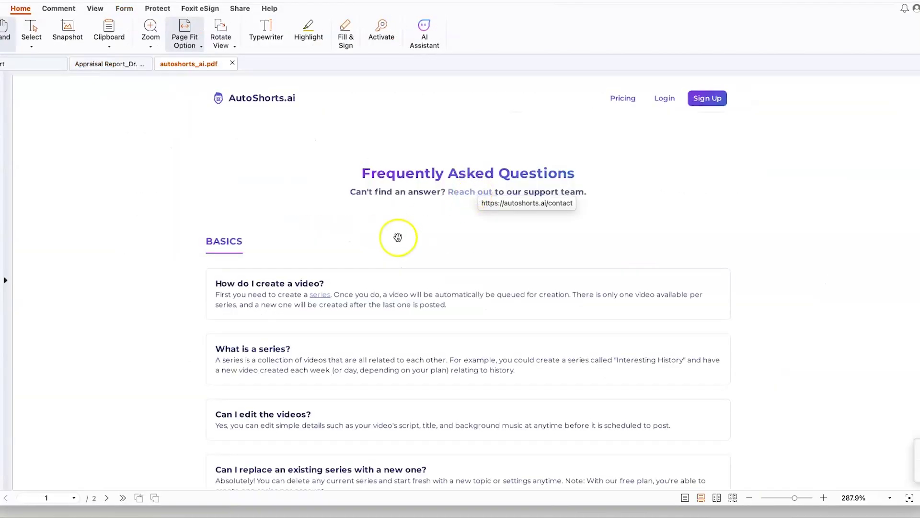
pyautogui.scroll(-5, 360, 247)
pyautogui.scroll(-10, 361, 249)
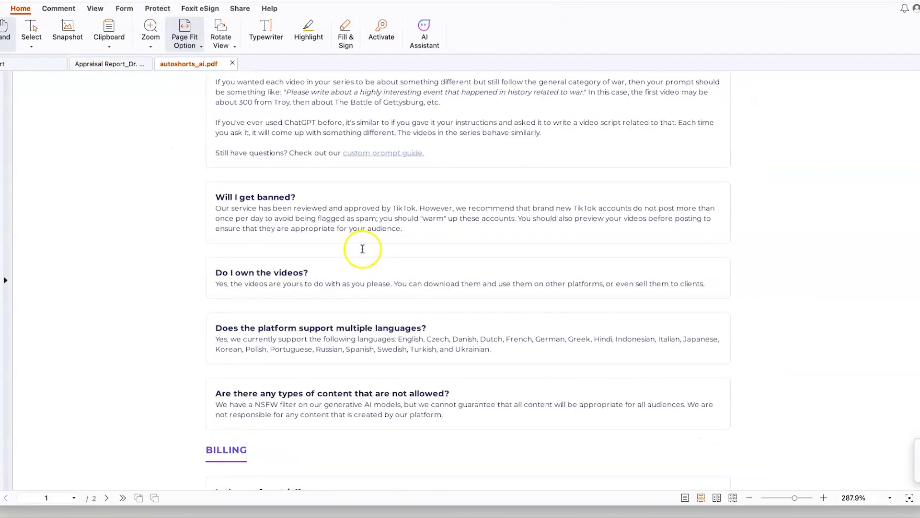
pyautogui.scroll(12, 361, 248)
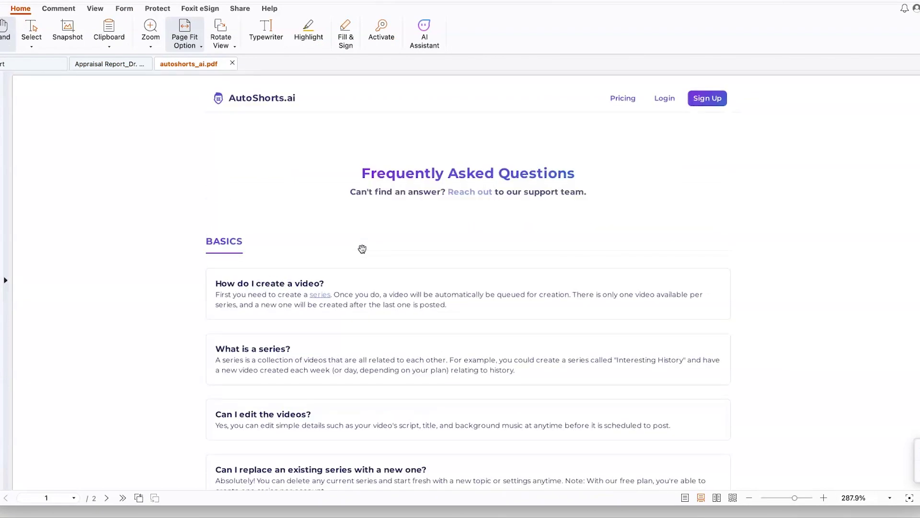